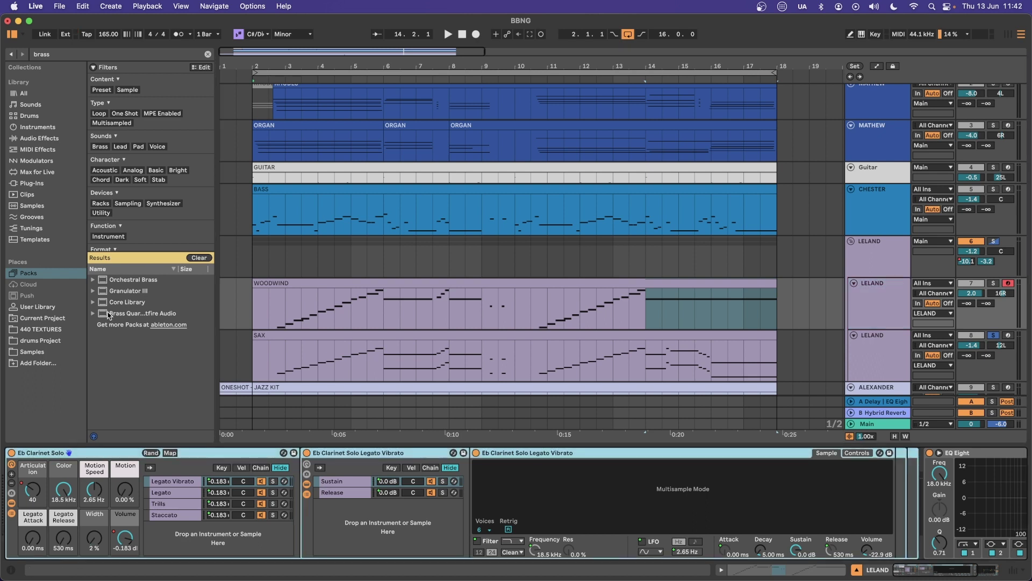
# - Search the installed packs for "orchestra" and view the EQ Eight following the Eb Clarinet Solo instrument
pyautogui.click(99, 52)
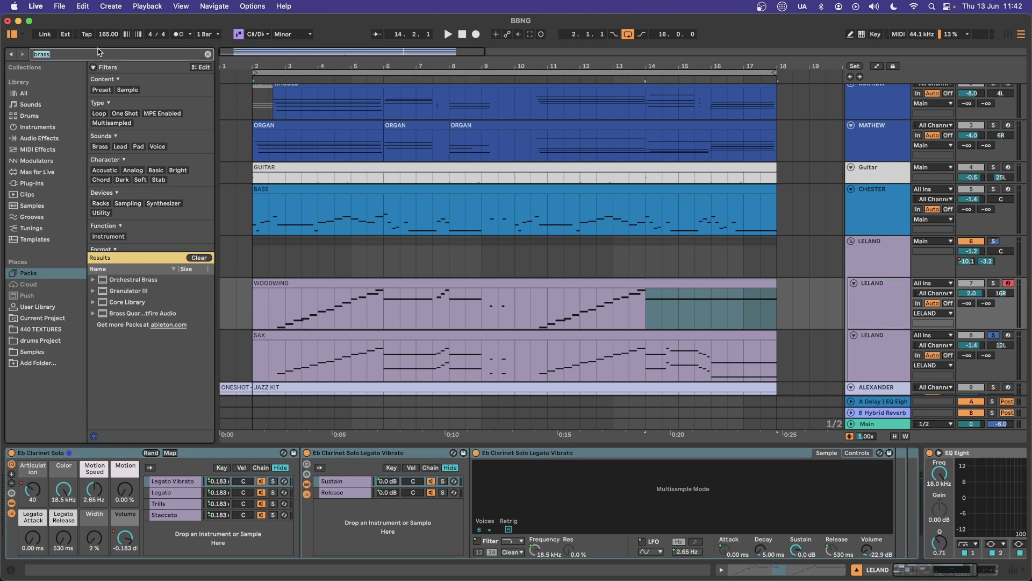
pyautogui.write('orchestra')
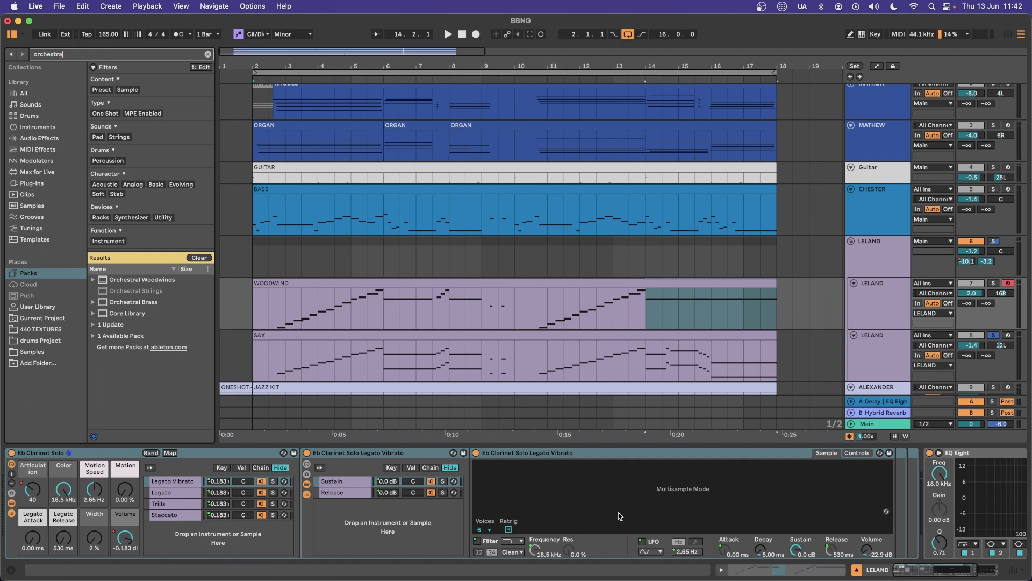
pyautogui.hscroll(5, 620, 515)
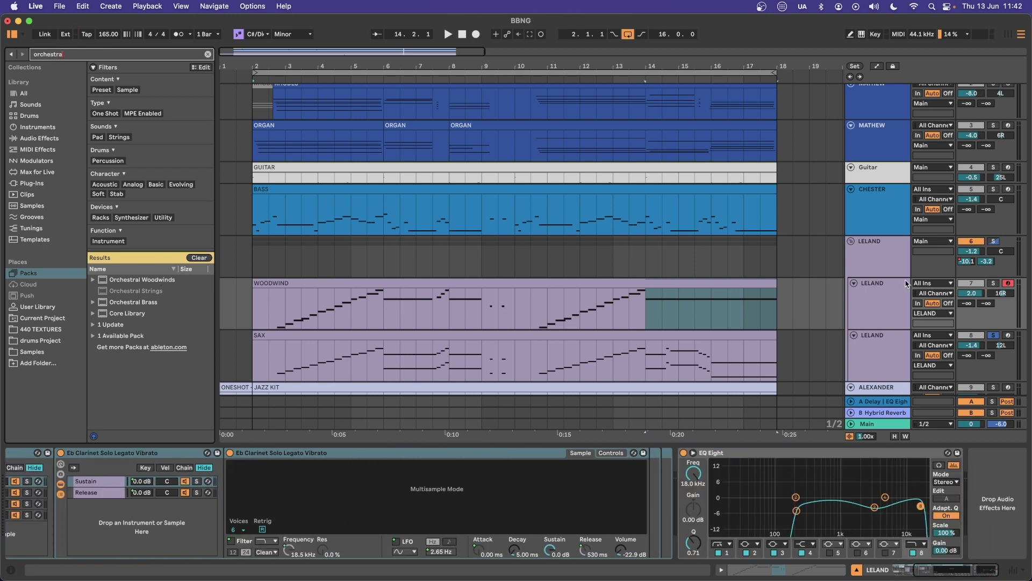
# - Examine the Gullfoss, ShapeShifter and EQ Eight effects on the group track containing the woodwind and sax
pyautogui.click(882, 313)
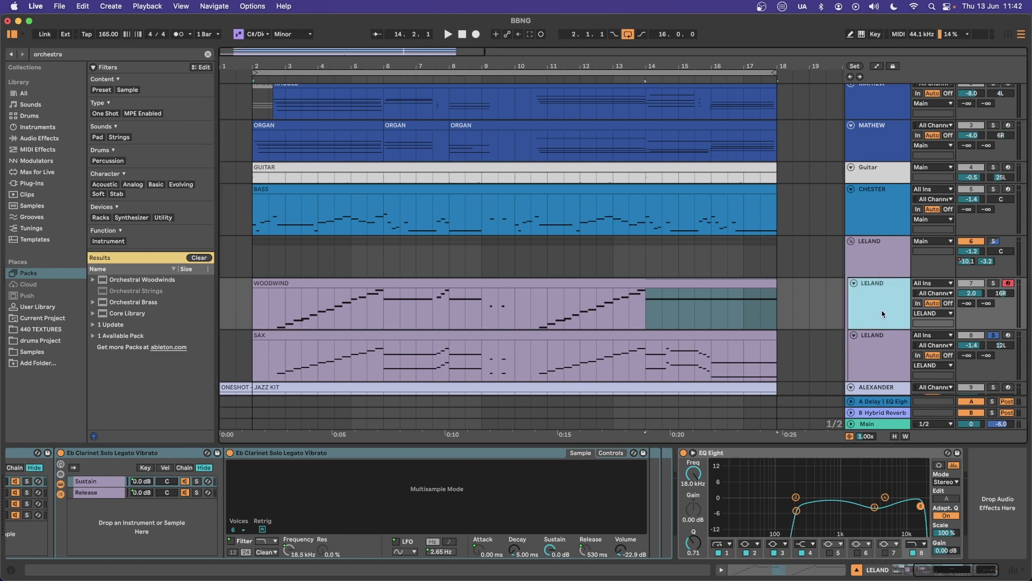
pyautogui.click(882, 275)
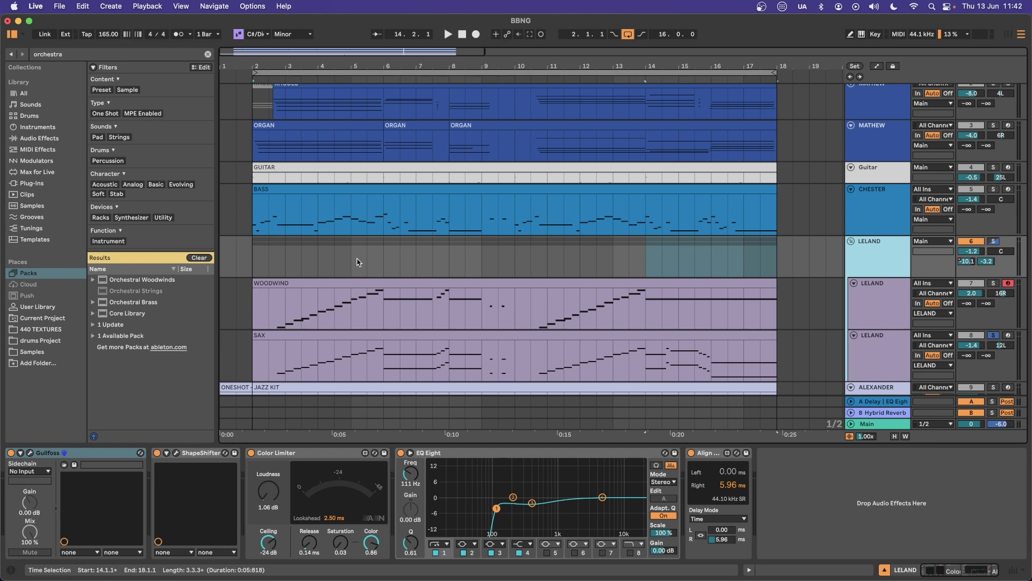
pyautogui.click(30, 454)
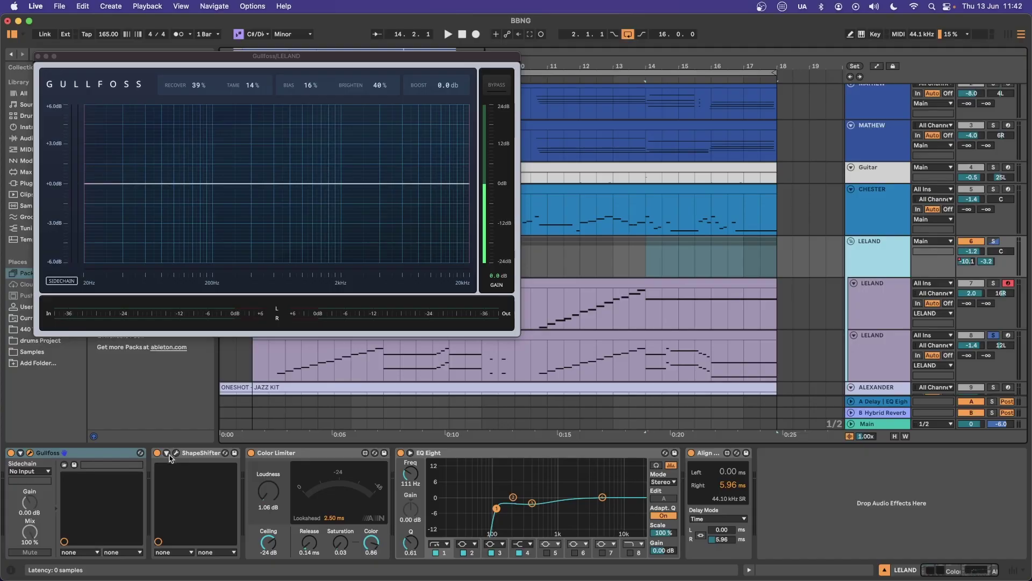
pyautogui.click(176, 454)
pyautogui.moveTo(164, 52); pyautogui.dragTo(546, 51)
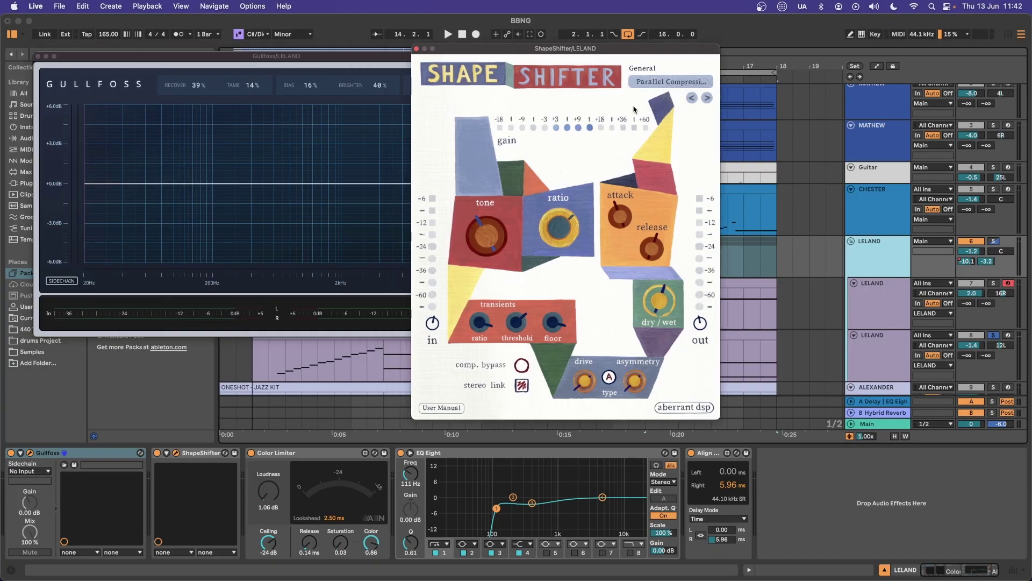
pyautogui.click(417, 49)
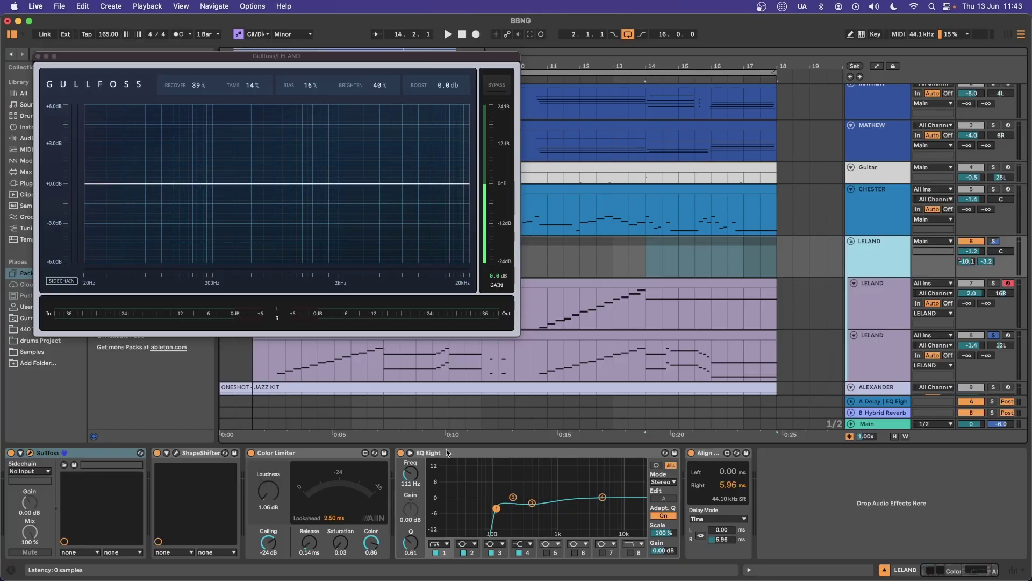
pyautogui.click(439, 455)
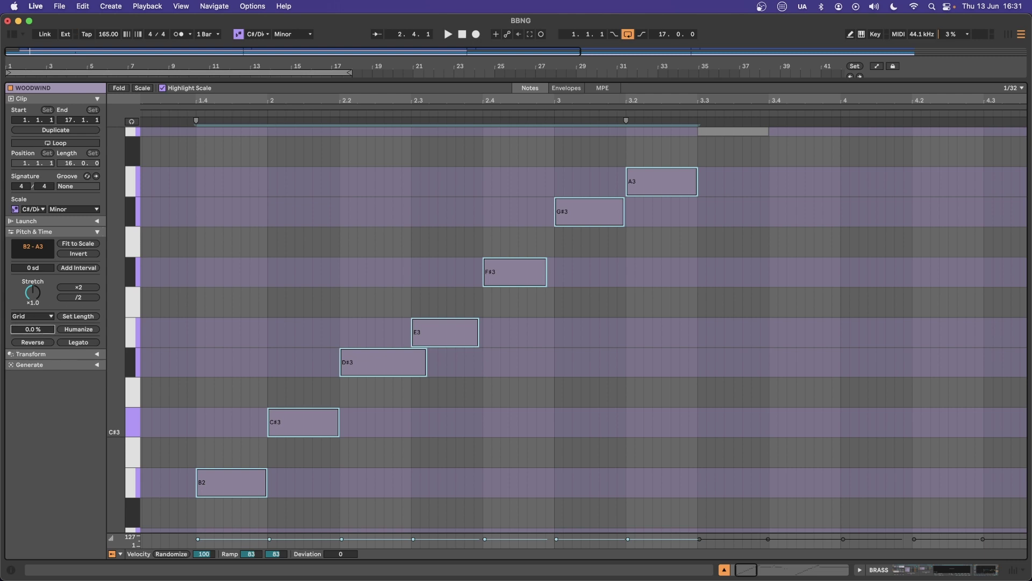
# - Adjust the Humanize amount for the selected B2 to A3 notes in the WOODWIND clip
pyautogui.moveTo(32, 329); pyautogui.dragTo(32, 355)
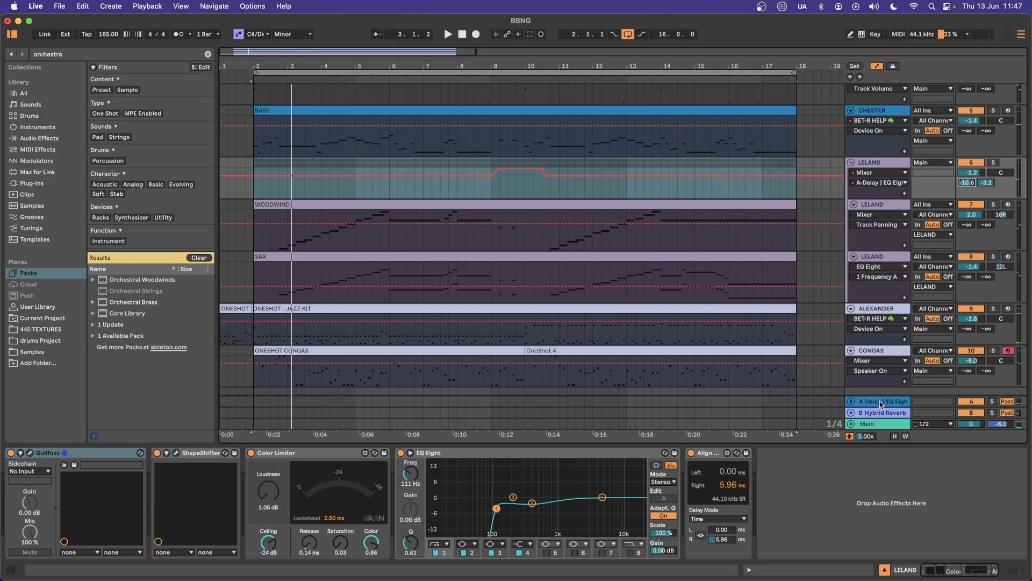
# - Show the devices on the Delay and Hybrid Reverb return tracks
pyautogui.click(880, 403)
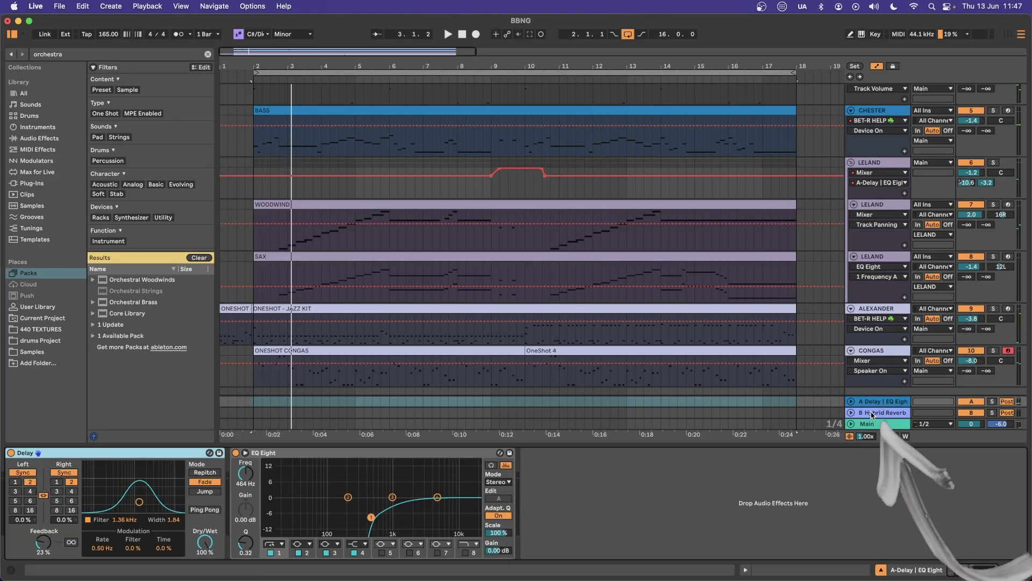
pyautogui.click(872, 414)
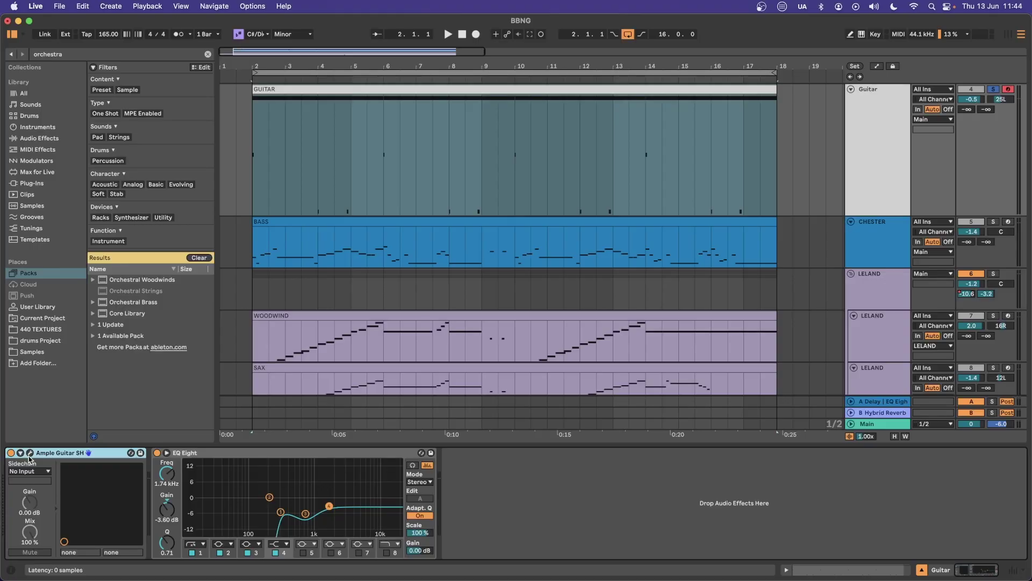
# - Open the Ample Guitar SH instrument on the Guitar track and view another page of its interface
pyautogui.click(31, 453)
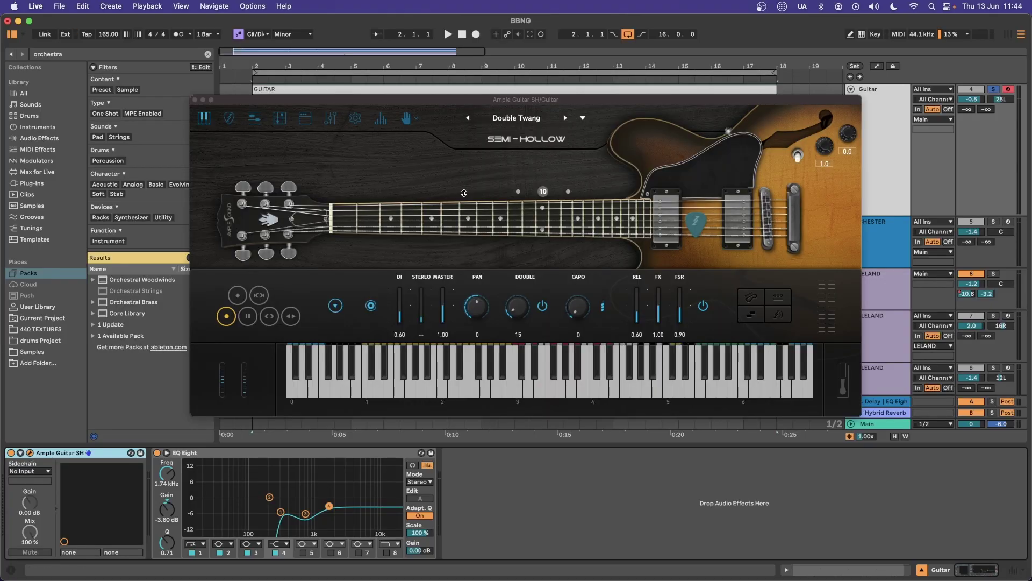
pyautogui.click(306, 119)
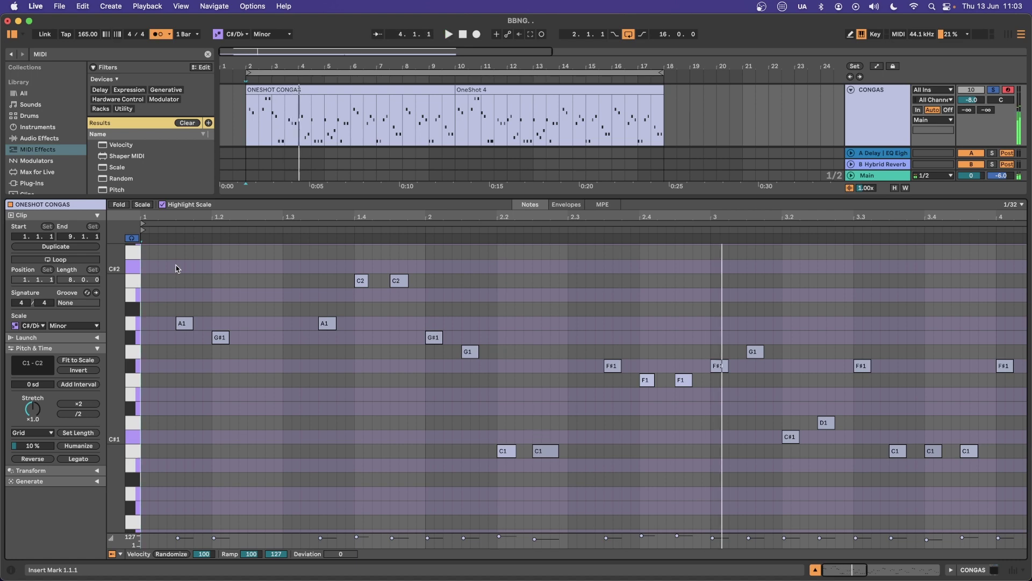
# - Play the ONESHOT CONGAS clip from its start and toggle the metronome
pyautogui.moveTo(356, 255); pyautogui.dragTo(392, 277)
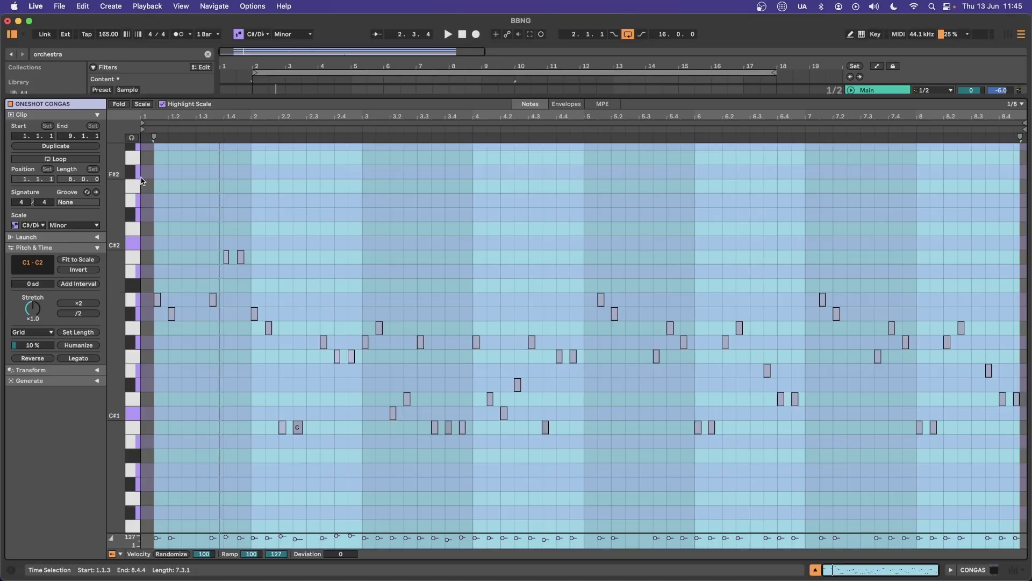
pyautogui.click(145, 170)
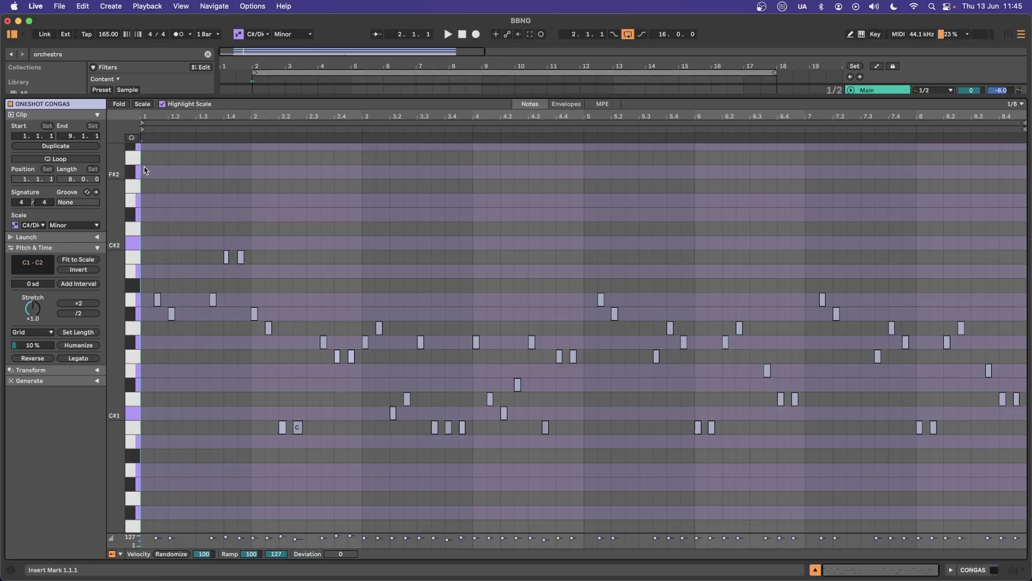
pyautogui.press('space')
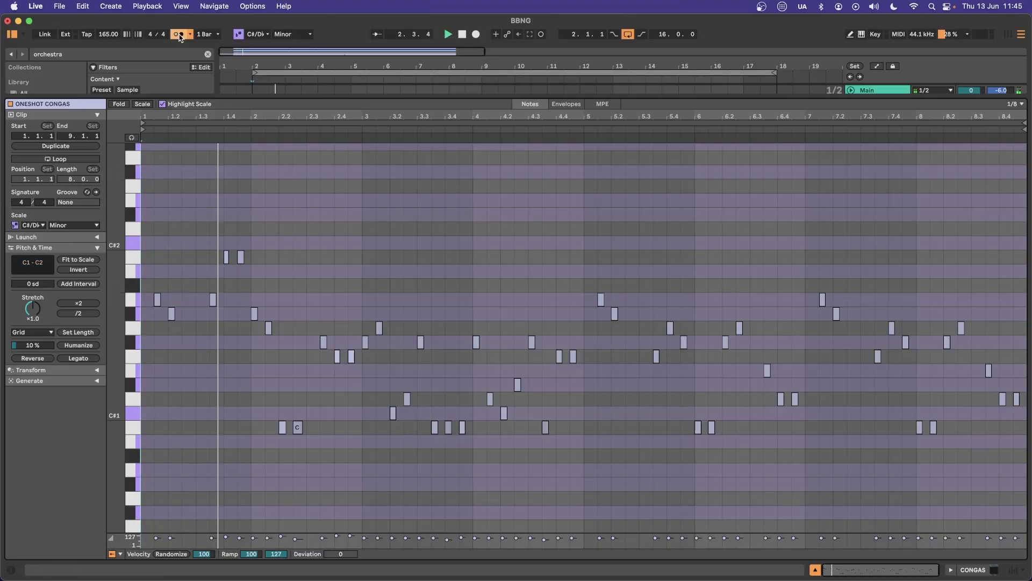
pyautogui.click(179, 34)
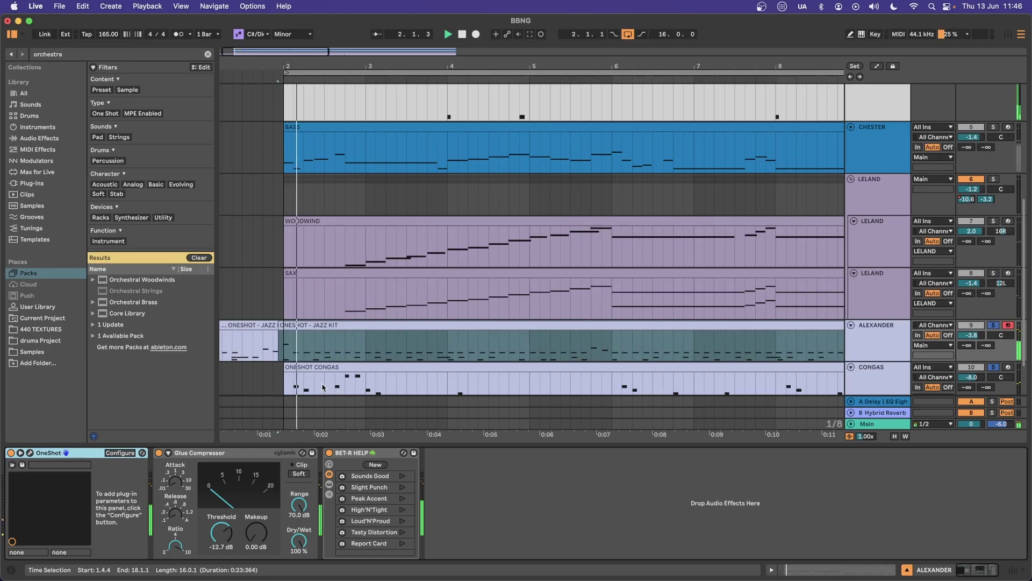
# - Compare the jazz kit track's sound with Glue Compressor and BET-R HELP bypassed and re-enabled during playback
pyautogui.scroll(-5, 332, 331)
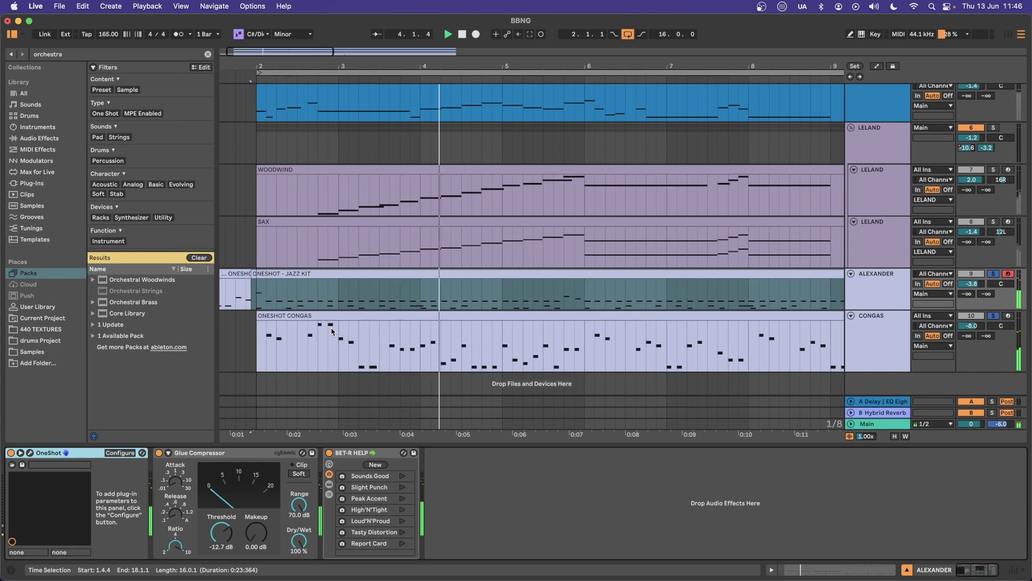
pyautogui.scroll(-1, 332, 331)
pyautogui.scroll(-3, 332, 331)
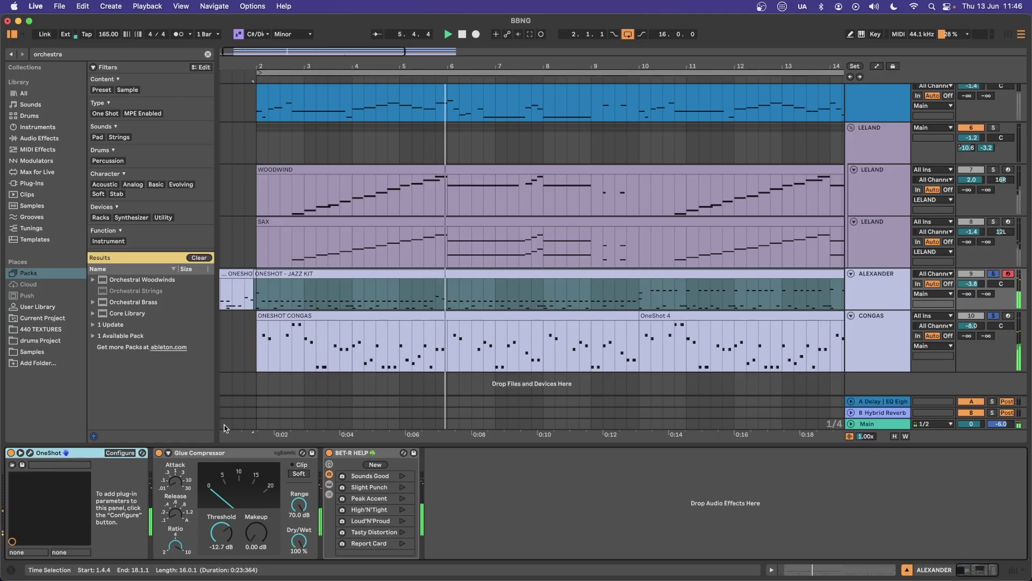
pyautogui.click(231, 455)
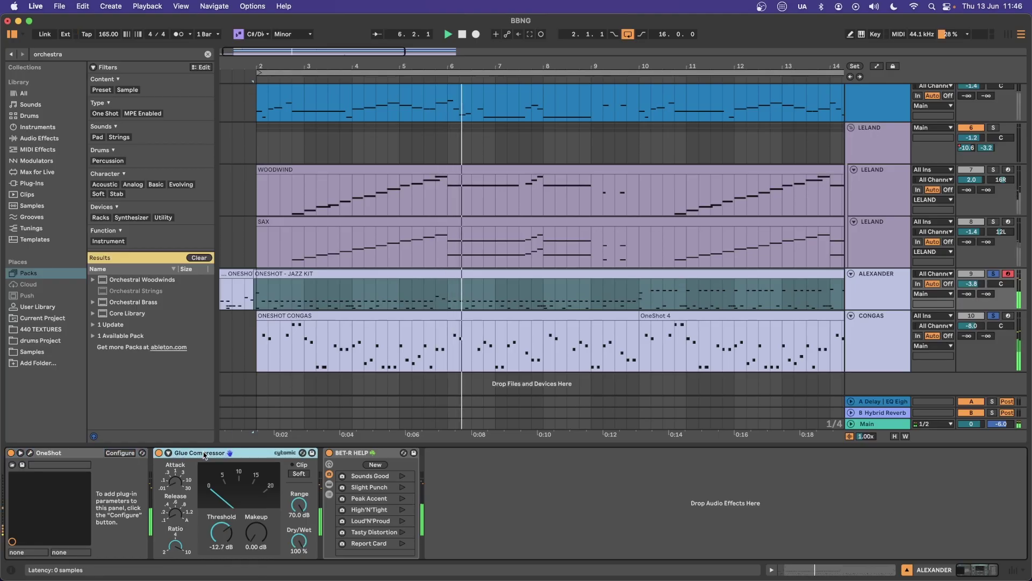
pyautogui.click(330, 455)
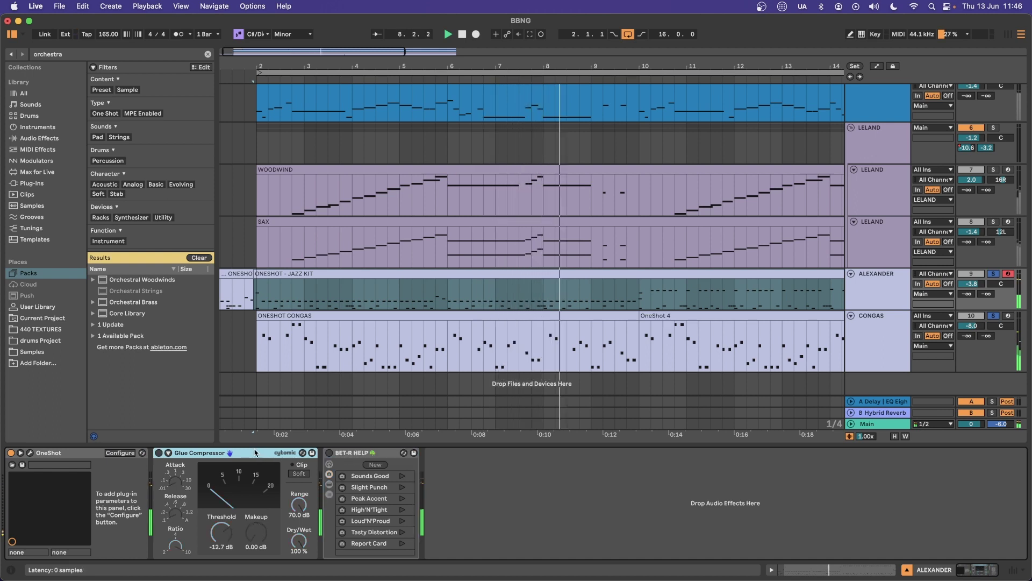
pyautogui.click(329, 453)
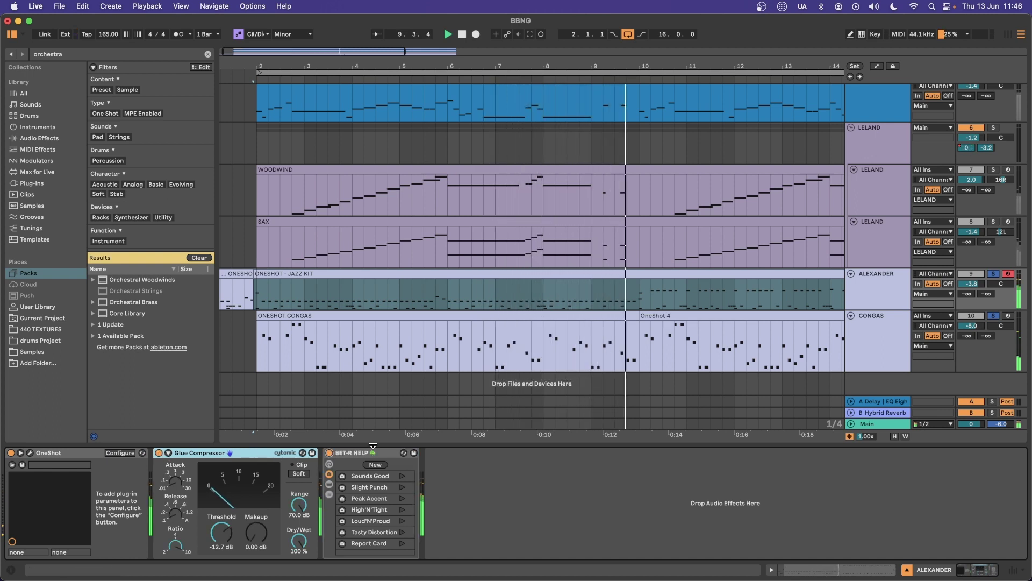
# - Reduce the heights of the Guitar and CONGAS tracks so the arrangement is more compact
pyautogui.press('z')
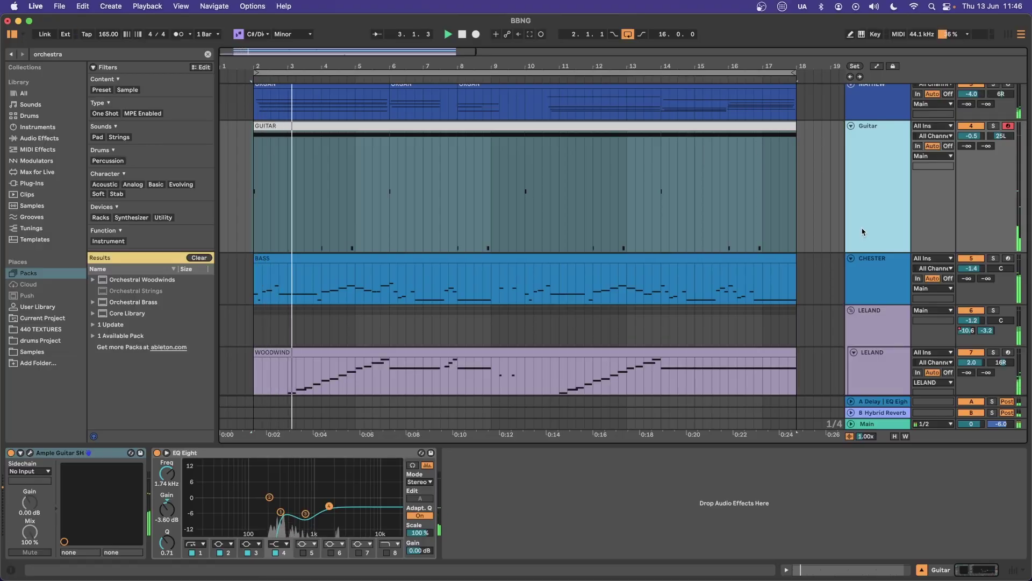
pyautogui.moveTo(861, 252); pyautogui.dragTo(858, 161)
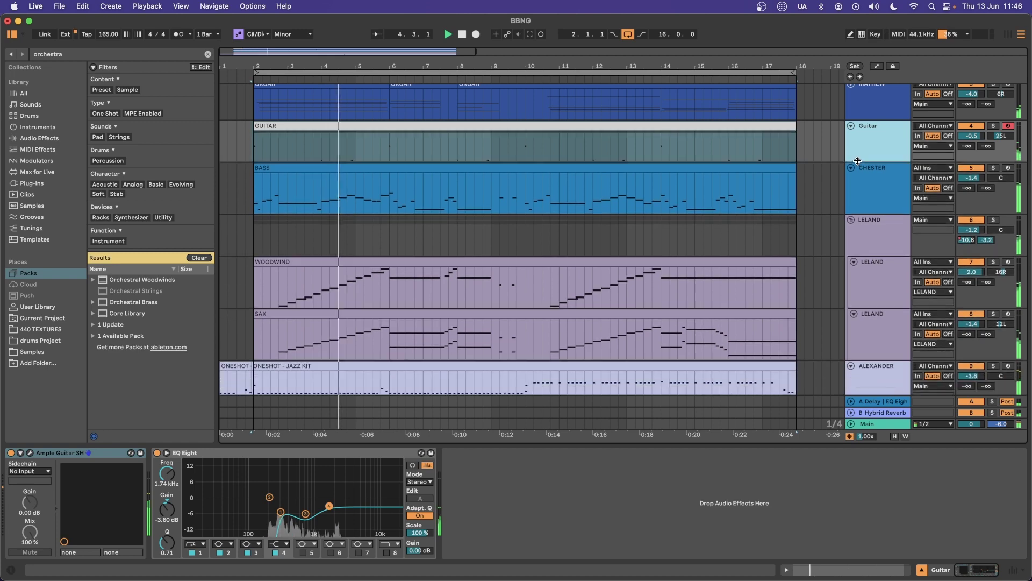
pyautogui.scroll(-4, 862, 354)
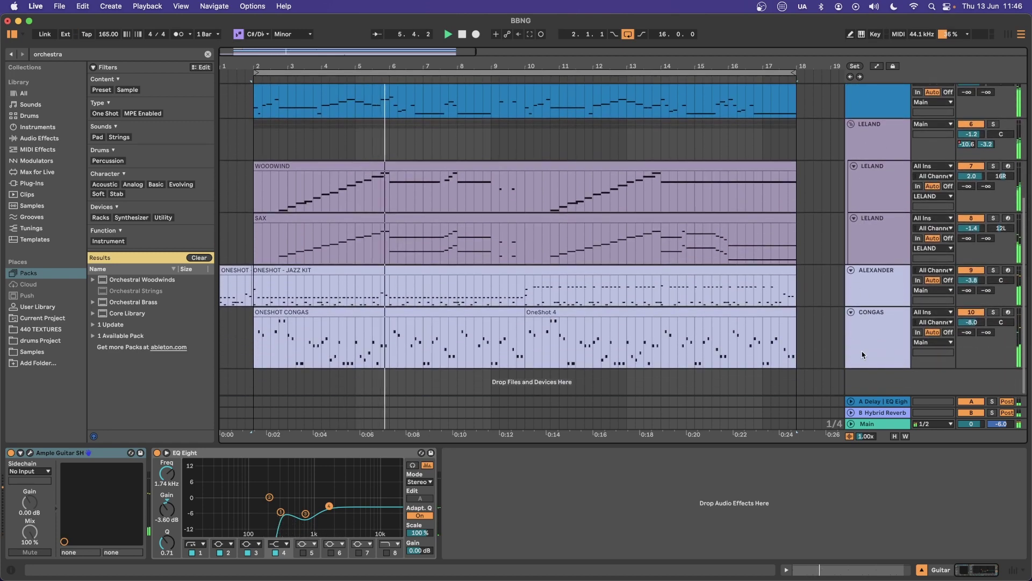
pyautogui.click(863, 354)
pyautogui.moveTo(866, 368); pyautogui.dragTo(871, 347)
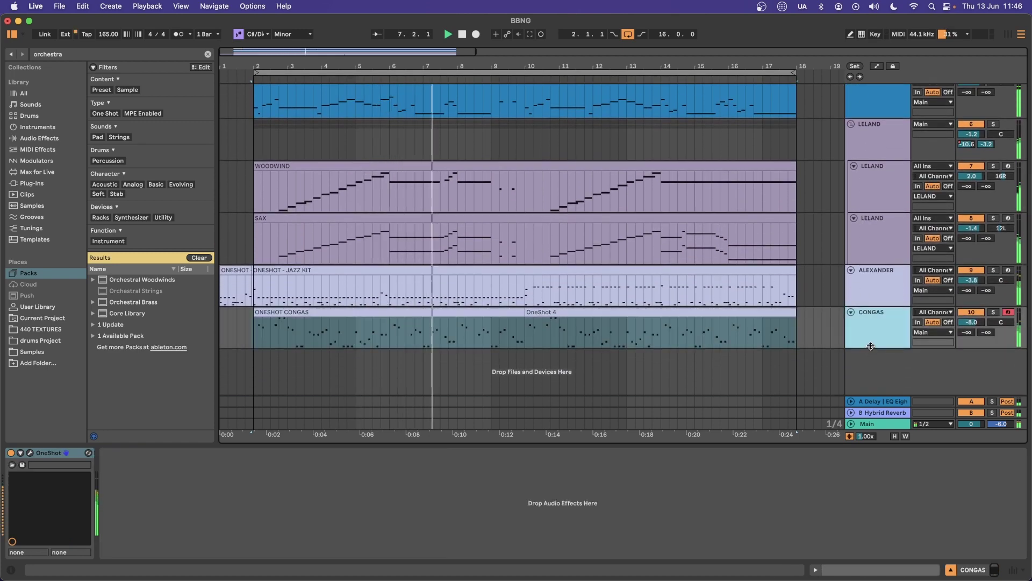
pyautogui.scroll(4, 871, 347)
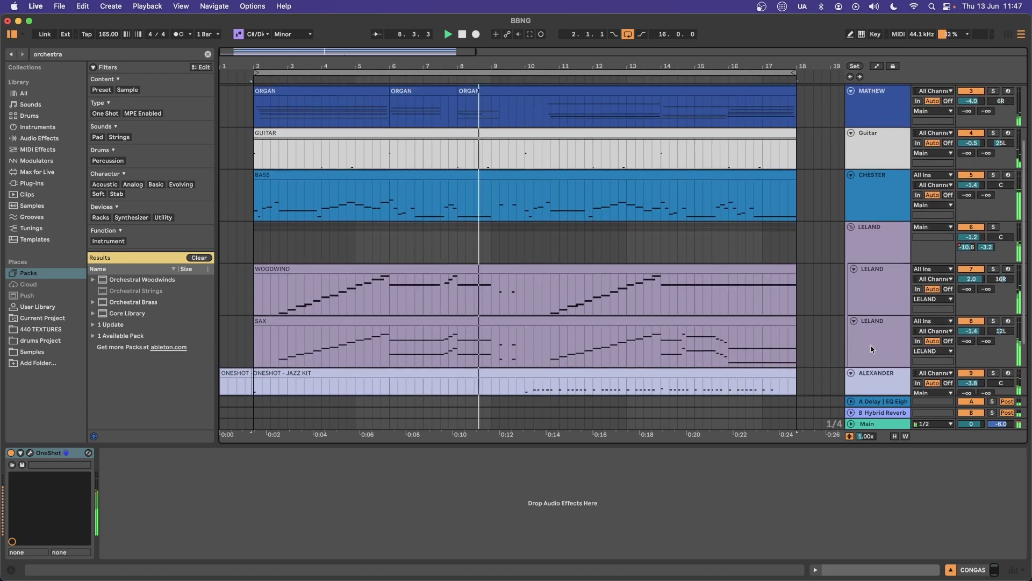
pyautogui.scroll(2, 871, 348)
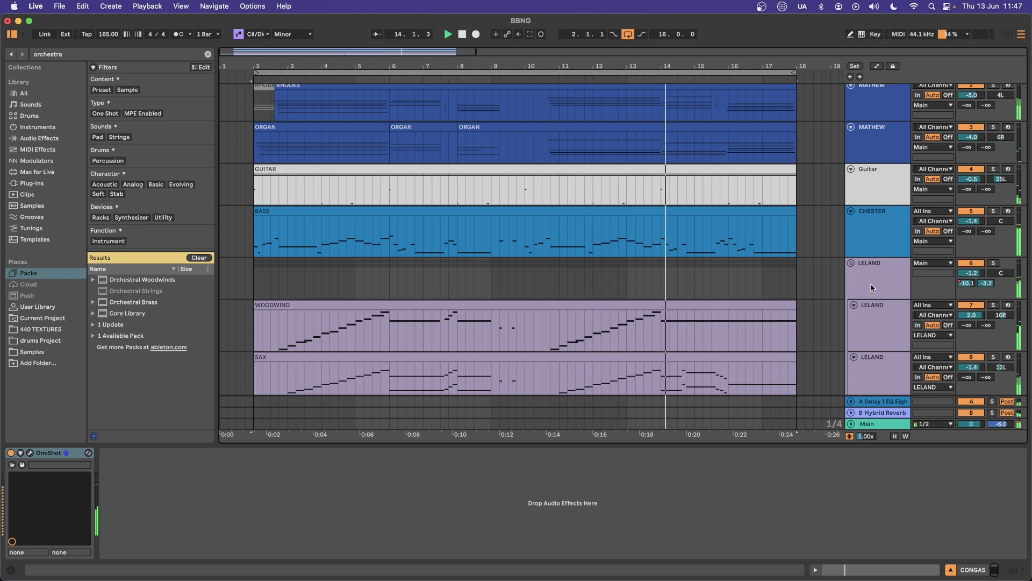
pyautogui.scroll(-5, 875, 264)
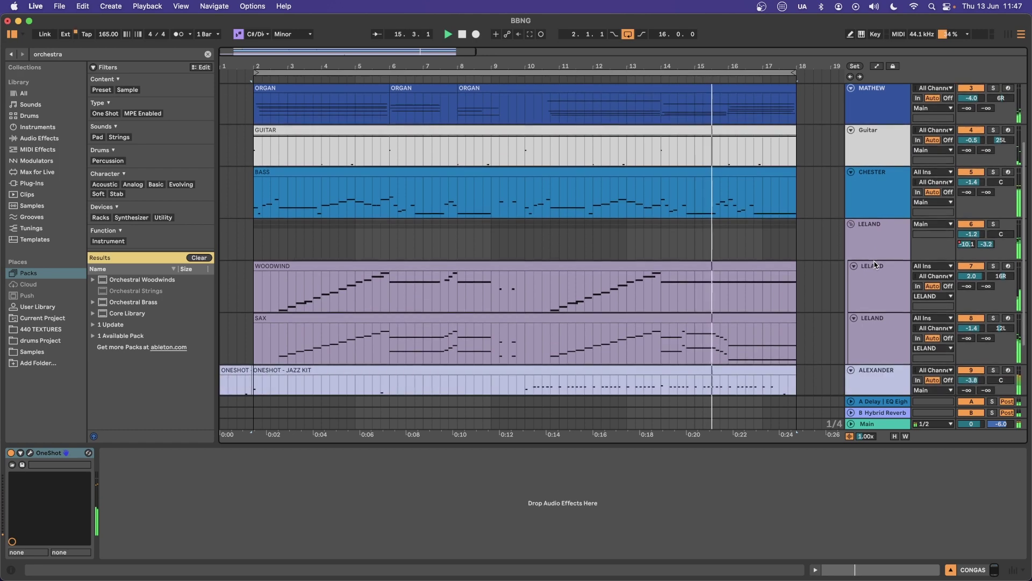
pyautogui.scroll(-1, 875, 211)
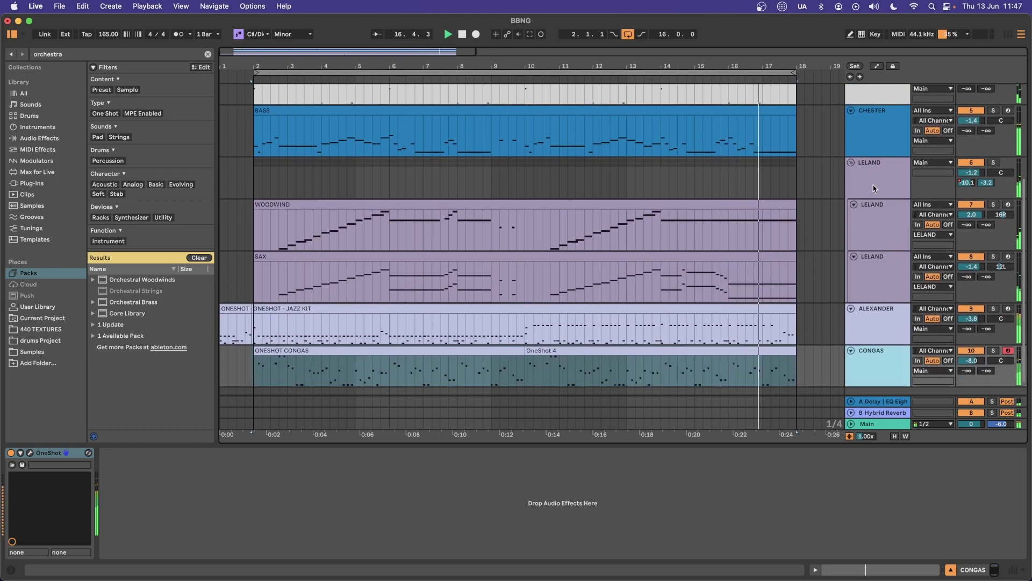